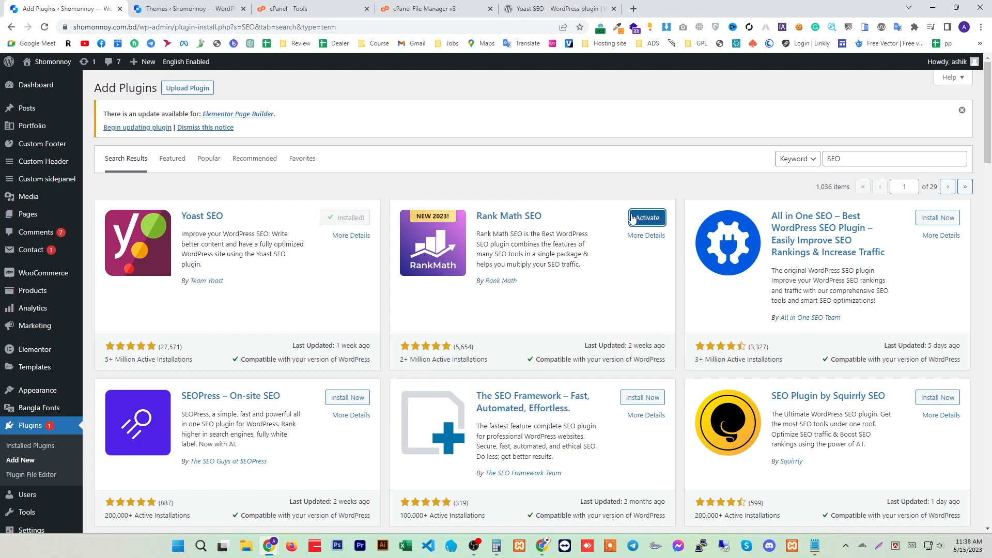
# Activate the Rank Math SEO plugin and skip connecting a free account in its setup wizard.
pyautogui.click(648, 217)
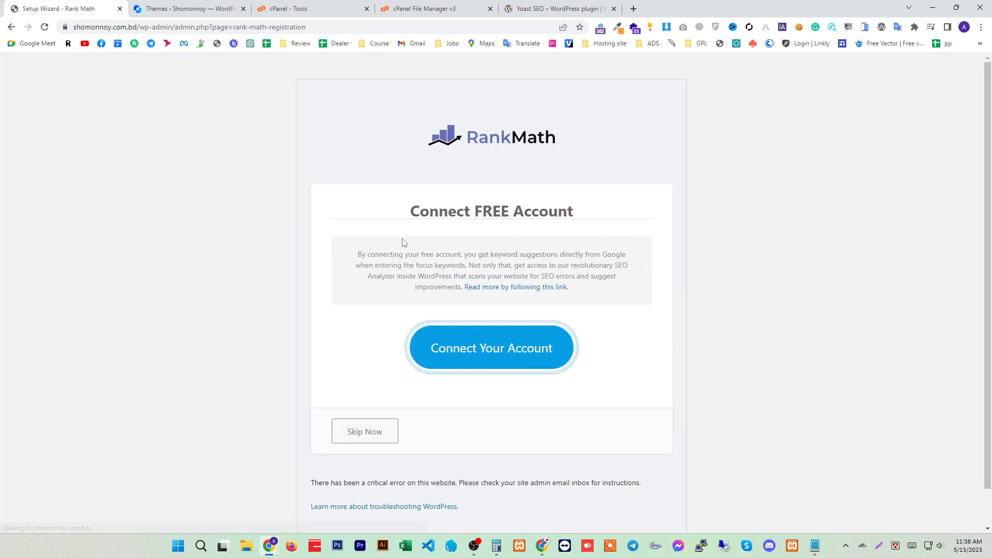
pyautogui.click(368, 431)
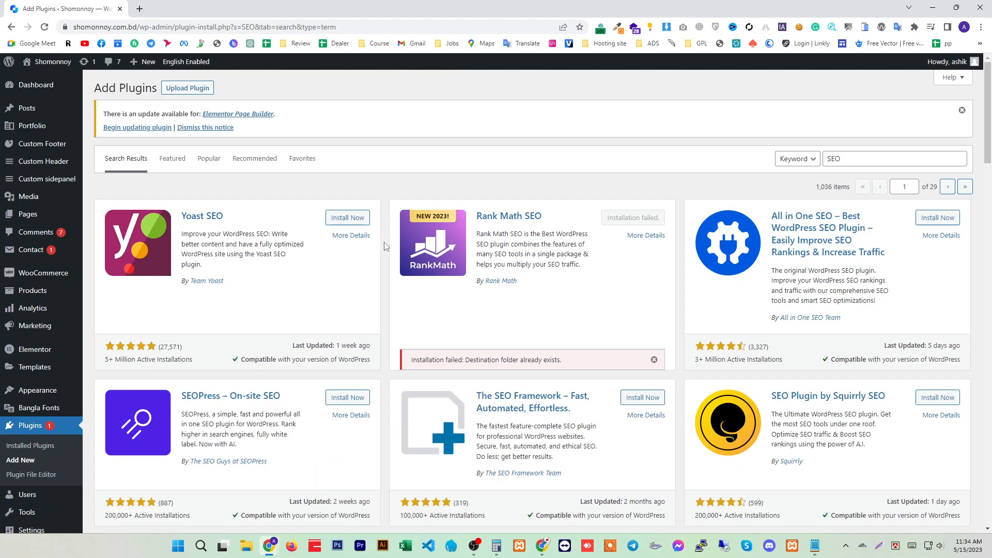
# Open the site's cPanel login page through shomonnoy.com.bd/cpanel in a new tab, using the route not behind a firewall.
pyautogui.click(140, 9)
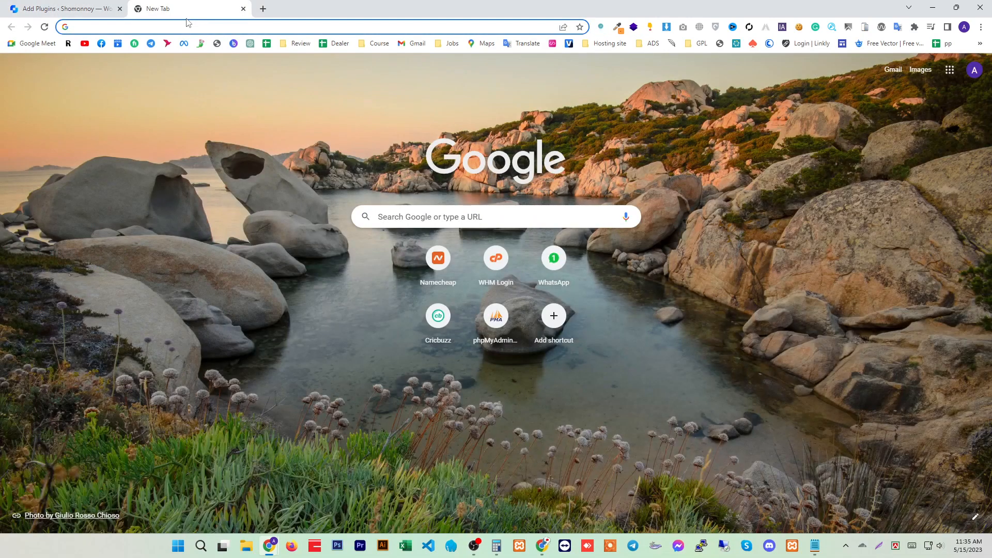
pyautogui.write('sho')
pyautogui.press('End')
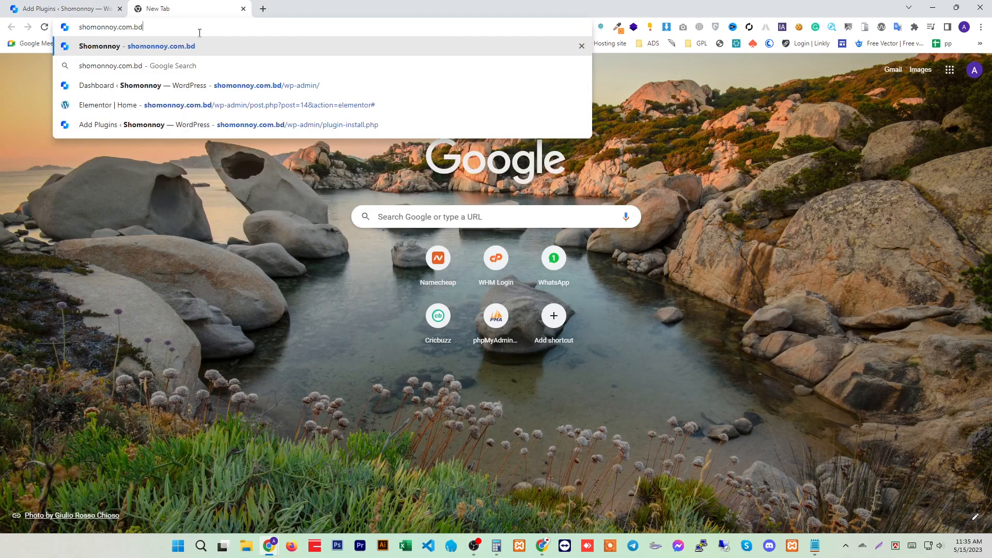
pyautogui.write('/cpanel')
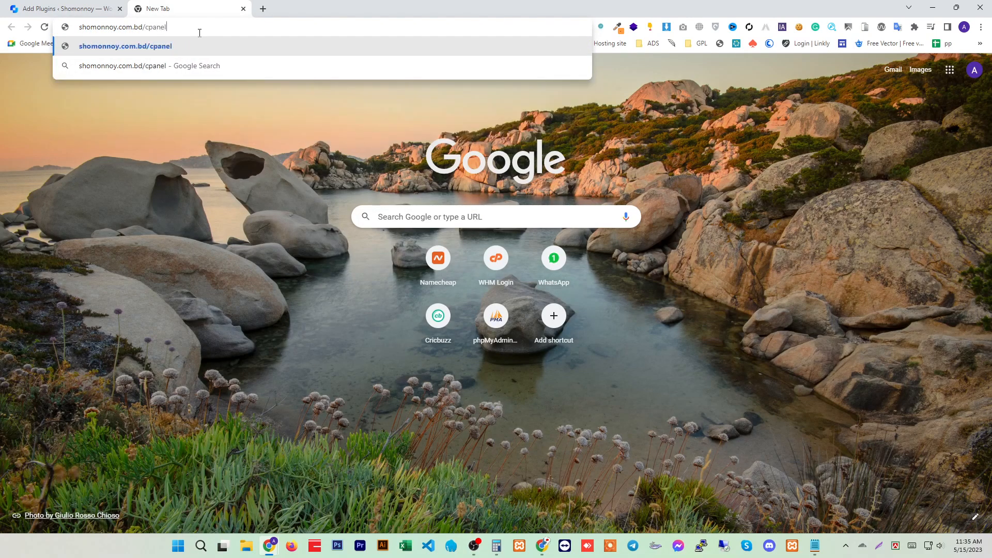
pyautogui.press('Return')
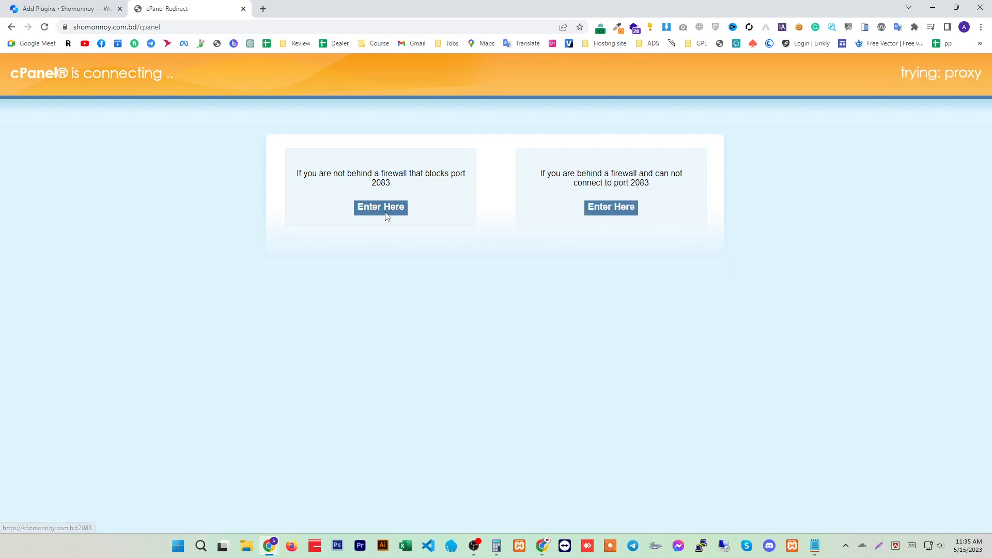
pyautogui.click(386, 213)
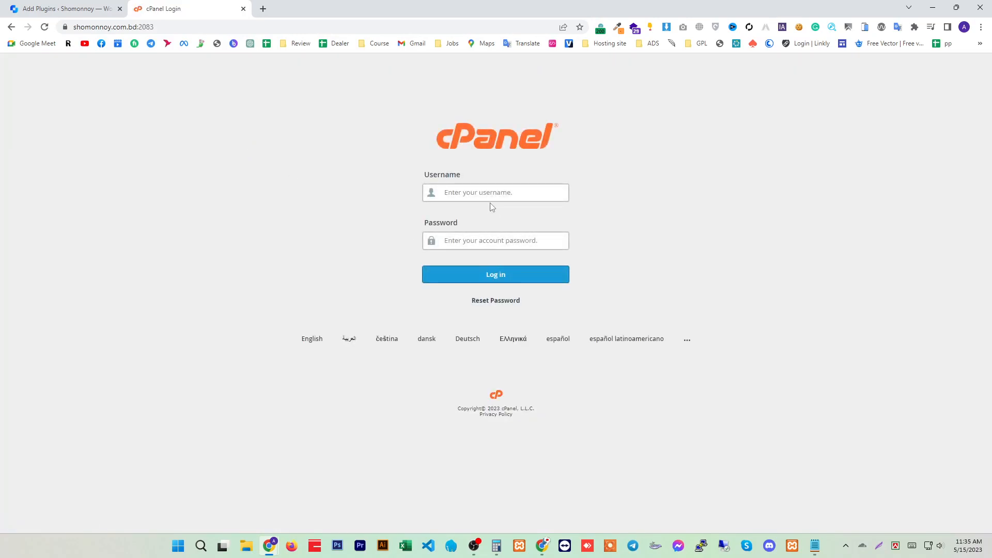
# Log in to cPanel with the account username and password, and decline saving the password in the browser.
pyautogui.hotkey('ctrl', 'v')
pyautogui.doubleClick(111, 26)
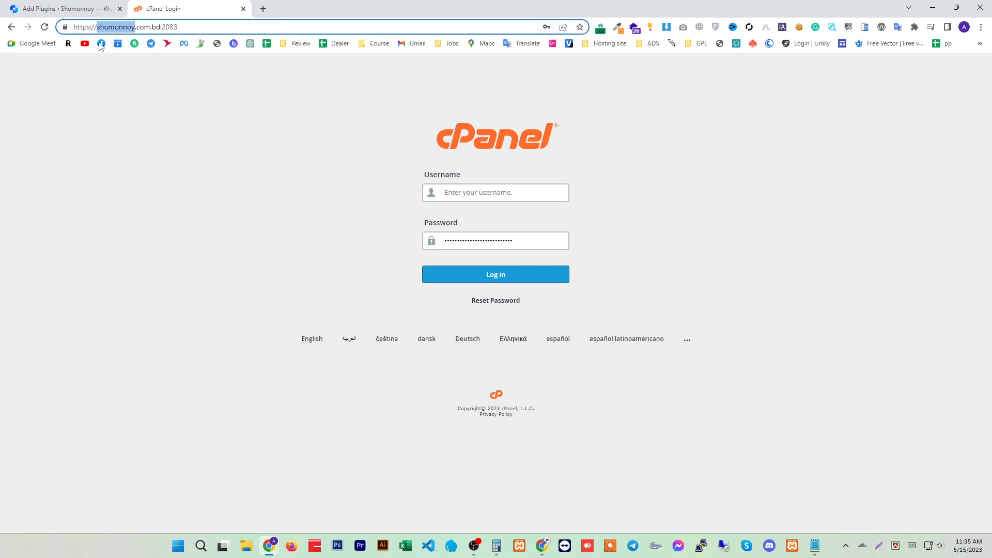
pyautogui.click(443, 191)
pyautogui.click(494, 210)
pyautogui.click(461, 276)
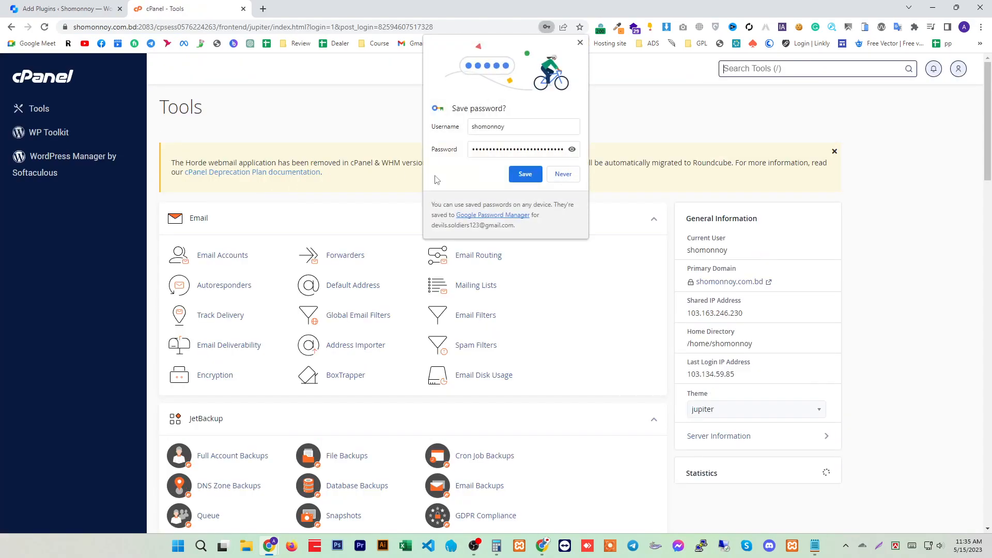
pyautogui.click(571, 178)
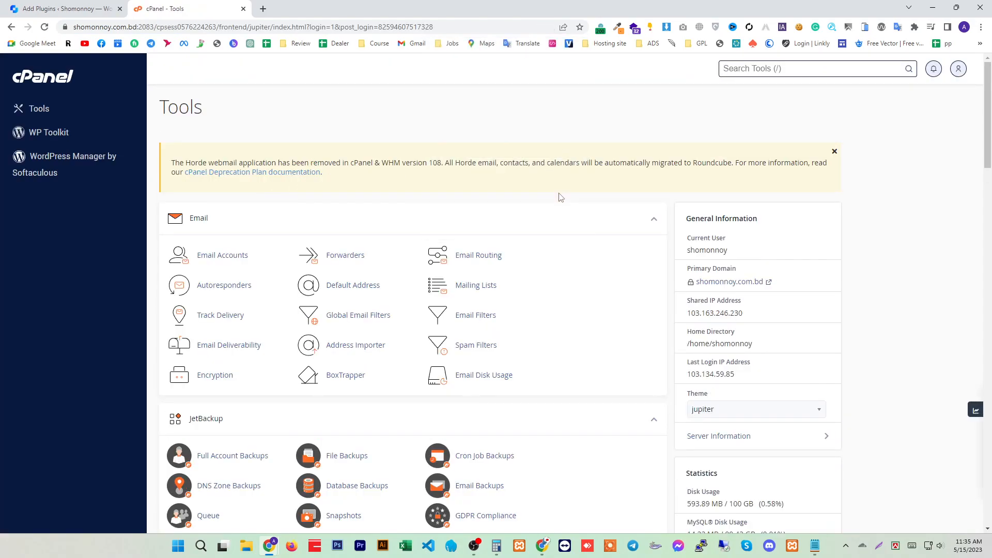
# Open the cPanel File Manager and go to the public_html/wp-content folder.
pyautogui.scroll(-5, 563, 224)
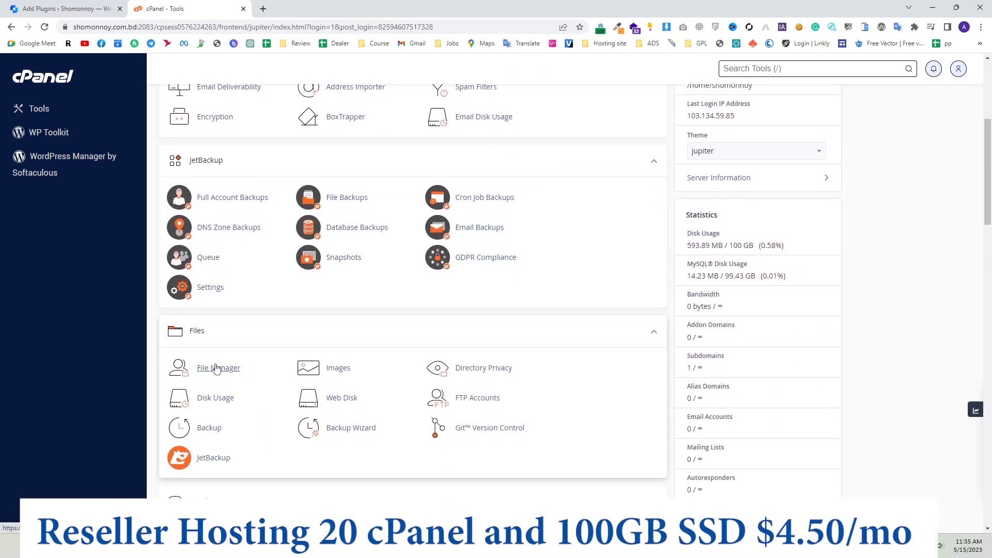
pyautogui.click(217, 368)
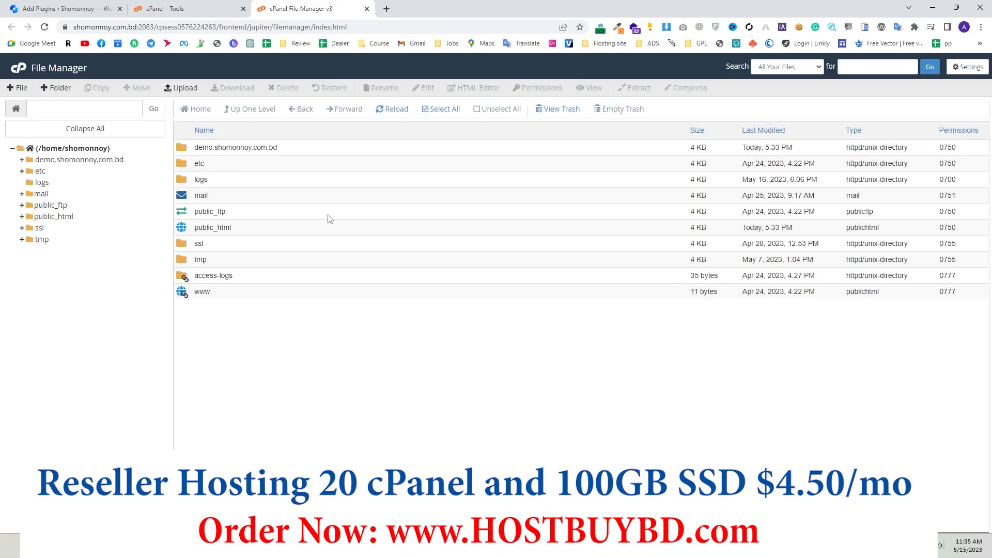
pyautogui.doubleClick(252, 227)
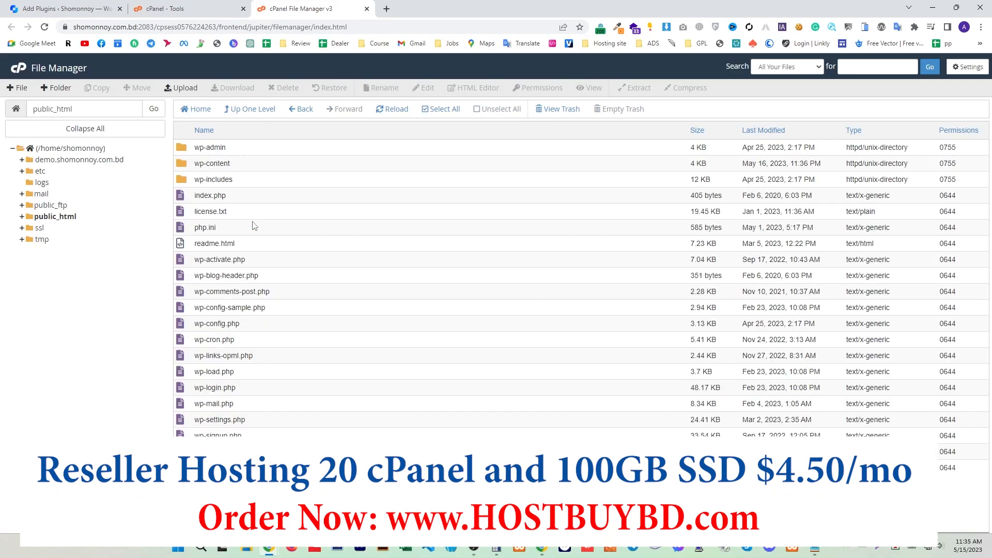
pyautogui.doubleClick(253, 165)
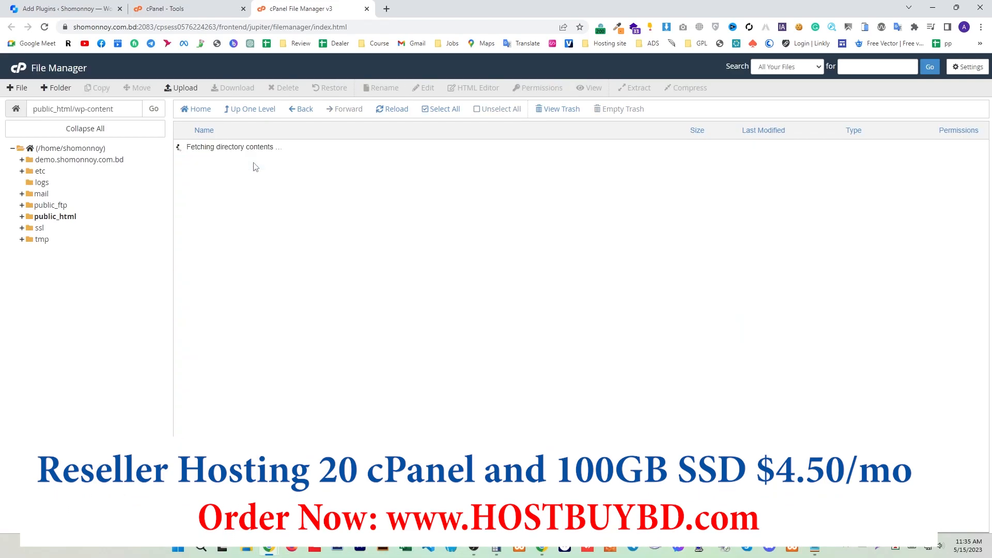
# Check the installation error and the name of the affected SEO plugin on the WordPress Add Plugins page.
pyautogui.click(69, 9)
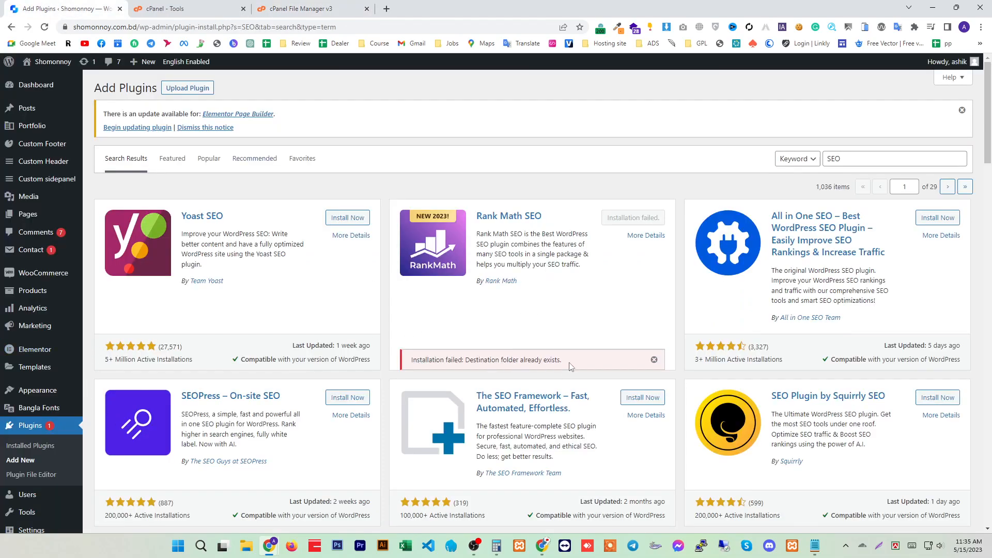
pyautogui.moveTo(563, 360); pyautogui.dragTo(411, 363)
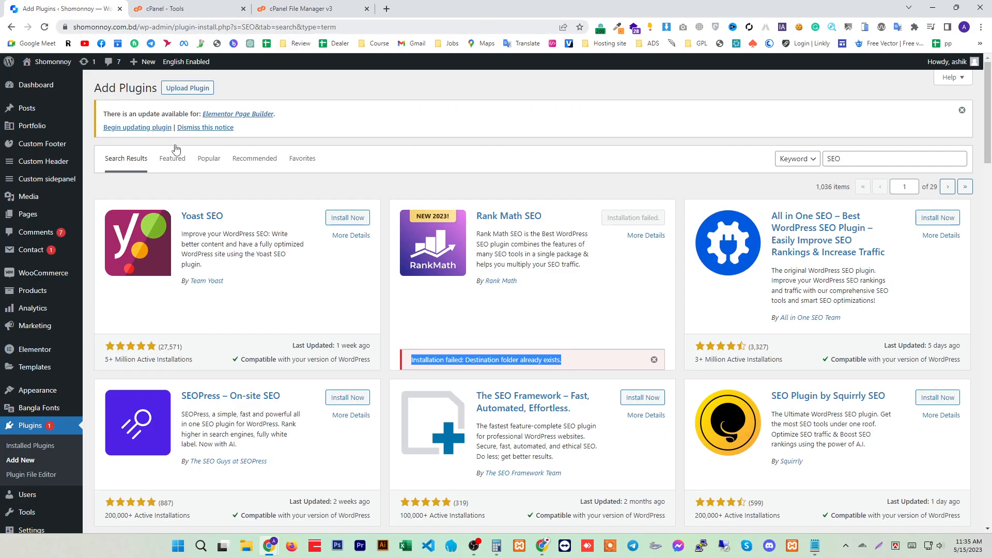
pyautogui.hotkey('ctrl', '3')
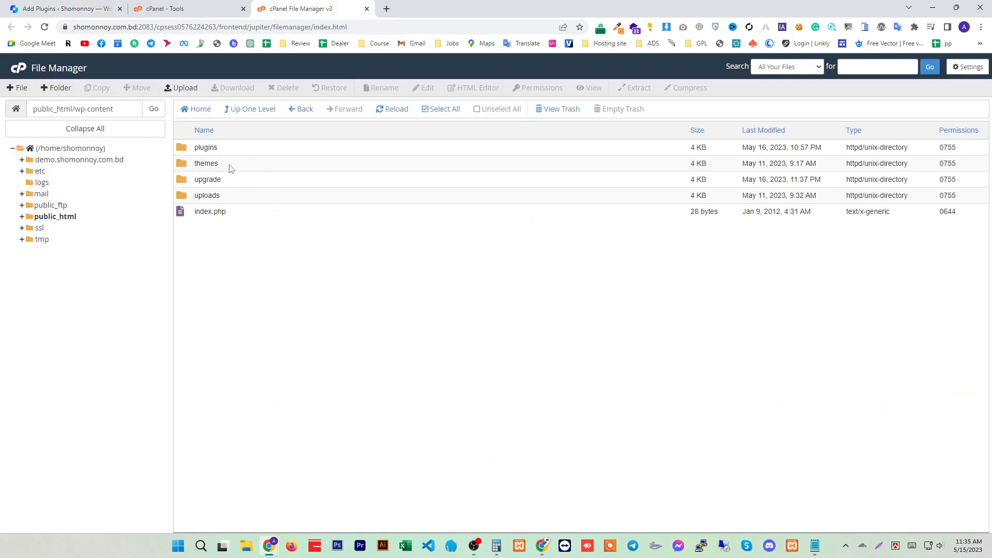
pyautogui.hotkey('ctrl', '1')
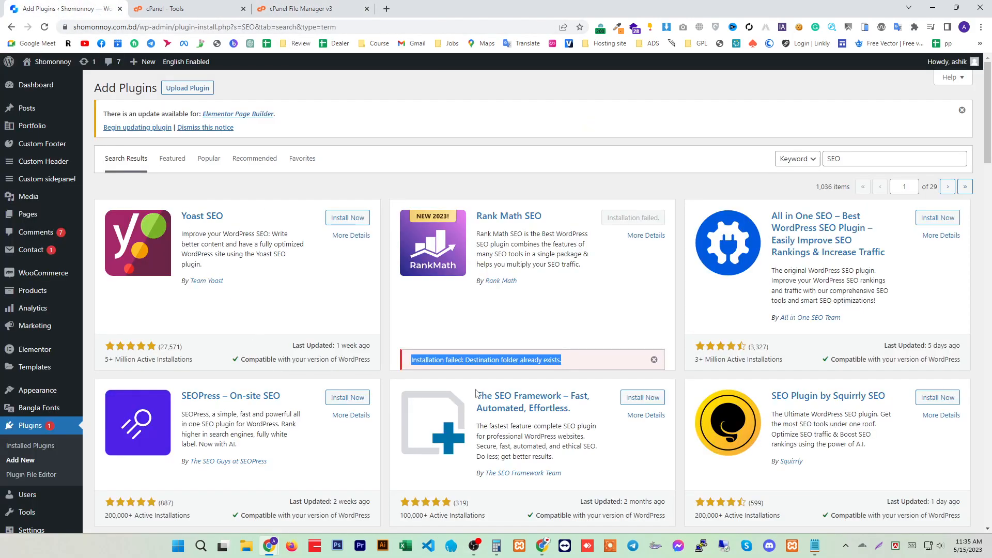
pyautogui.moveTo(549, 217); pyautogui.dragTo(475, 217)
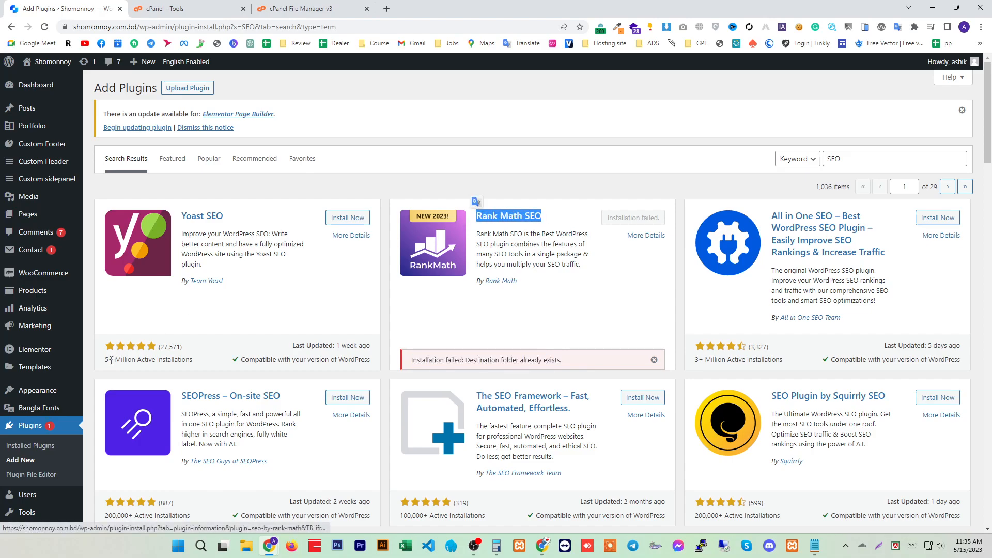
# Open the WordPress Themes page in a new tab and look through the installed themes.
pyautogui.rightClick(120, 233)
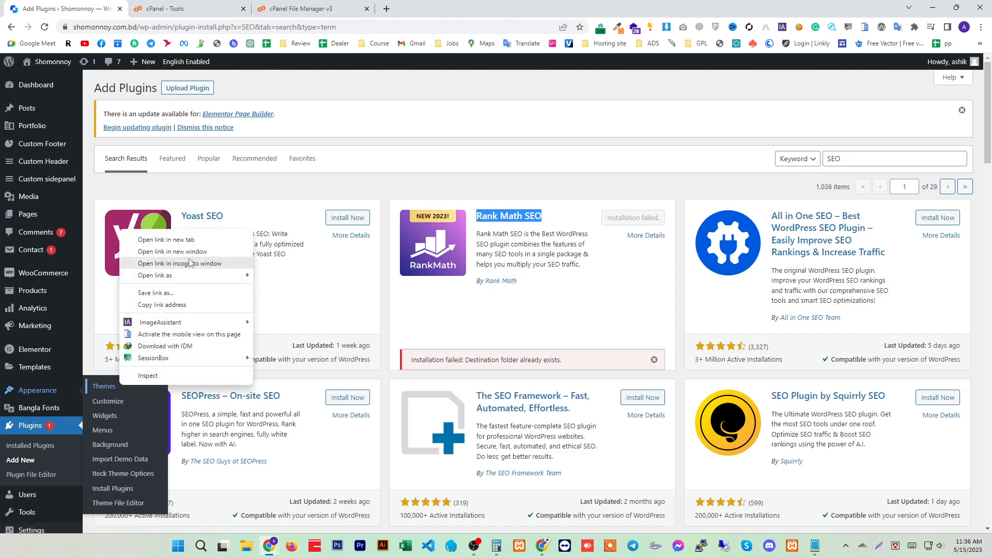
pyautogui.click(193, 241)
pyautogui.hotkey('ctrl', 'Tab')
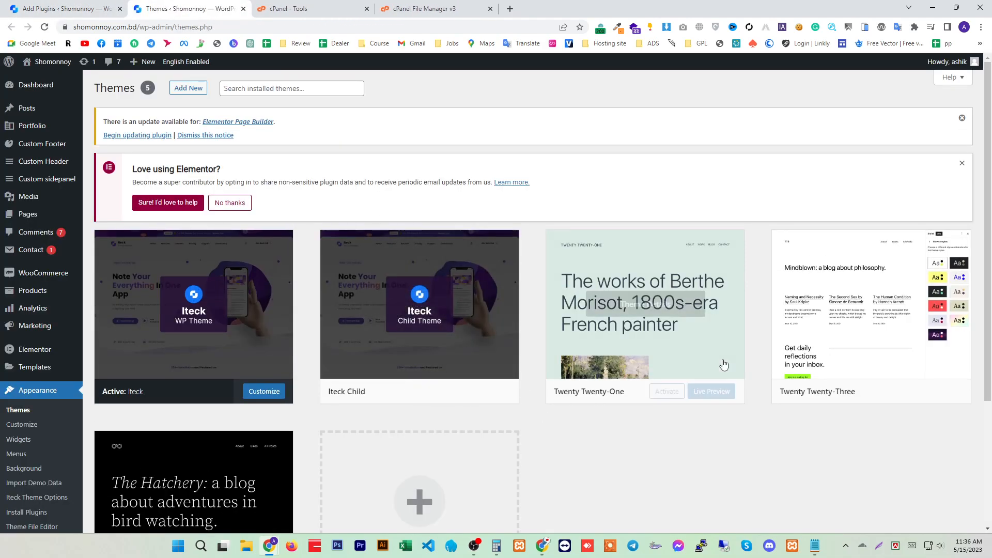
pyautogui.scroll(-3, 656, 396)
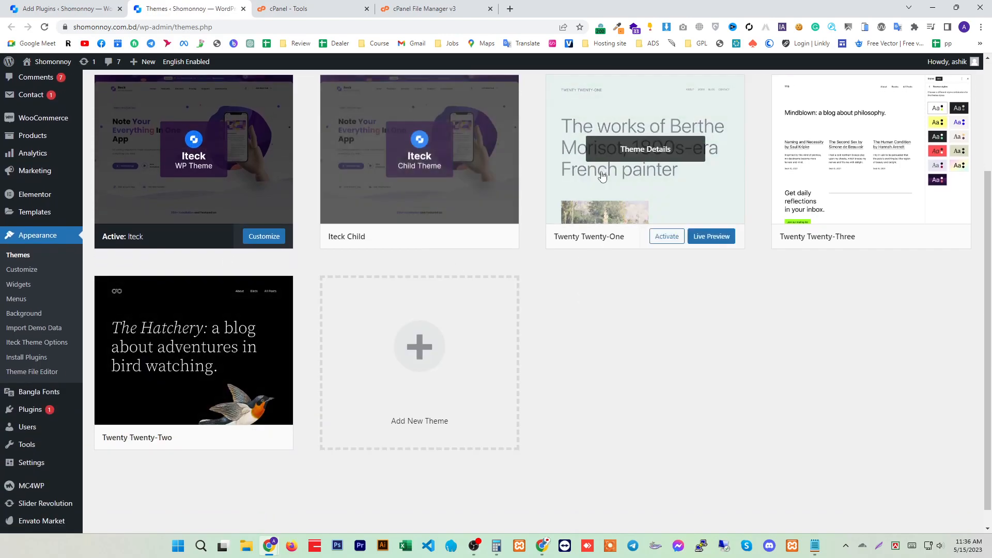
# Switch back to the File Manager and open the plugins folder inside wp-content.
pyautogui.click(392, 5)
pyautogui.click(226, 168)
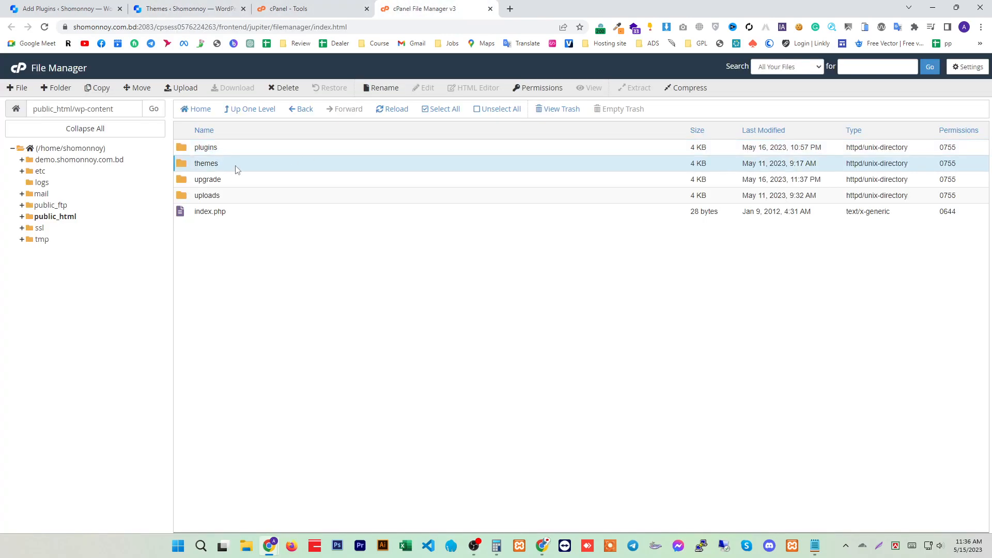
pyautogui.doubleClick(252, 149)
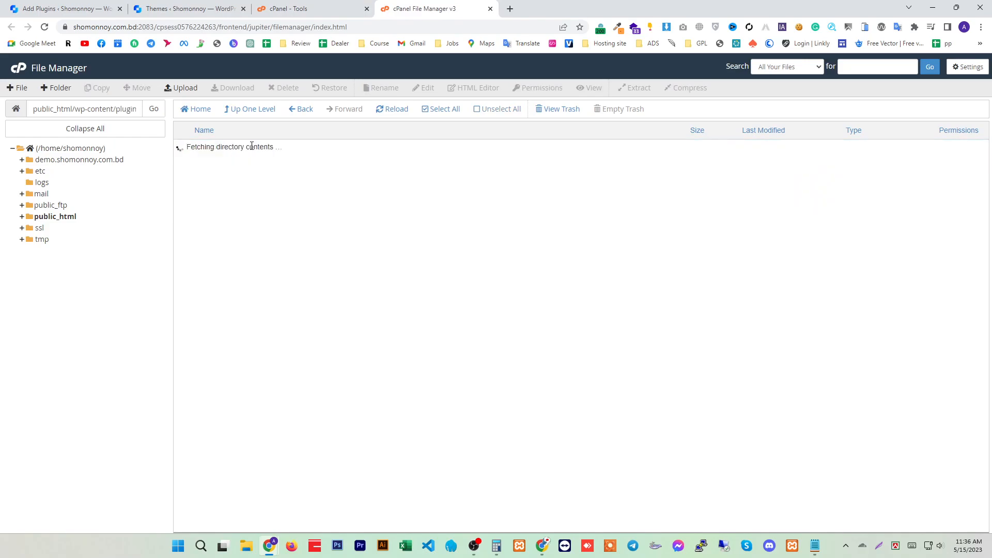
# Compare the Rank Math SEO installation error with the folders listed in wp-content/plugins.
pyautogui.click(198, 5)
pyautogui.click(59, 9)
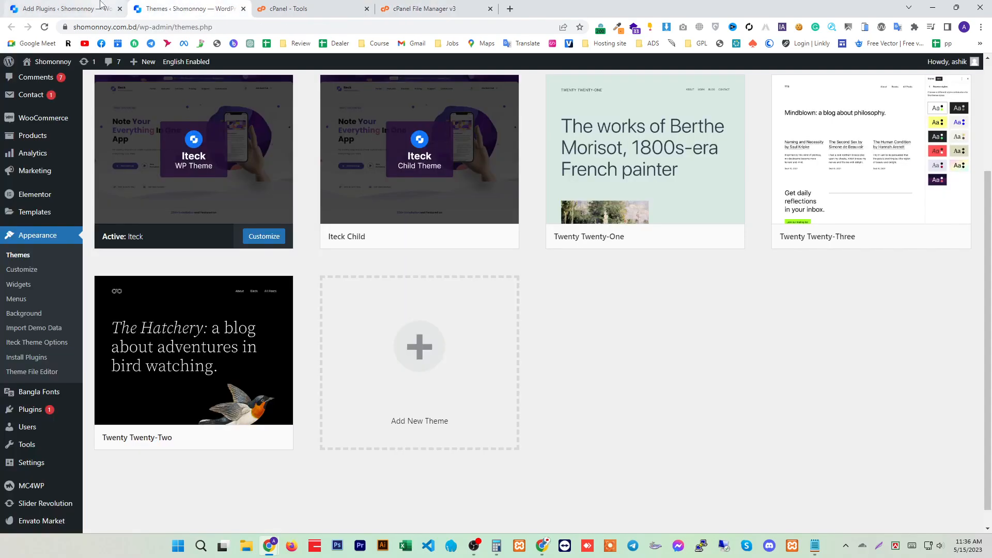
pyautogui.click(538, 299)
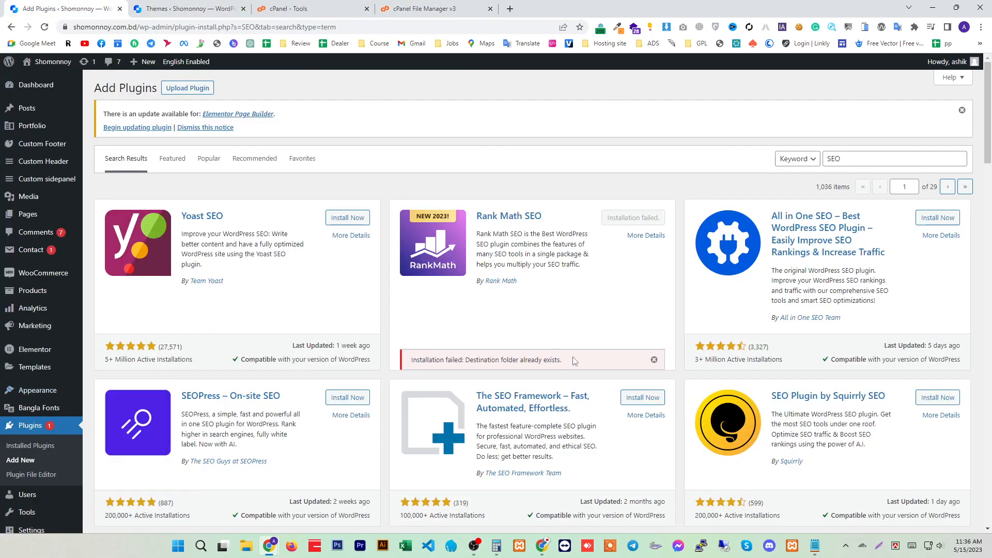
pyautogui.moveTo(565, 366); pyautogui.dragTo(411, 361)
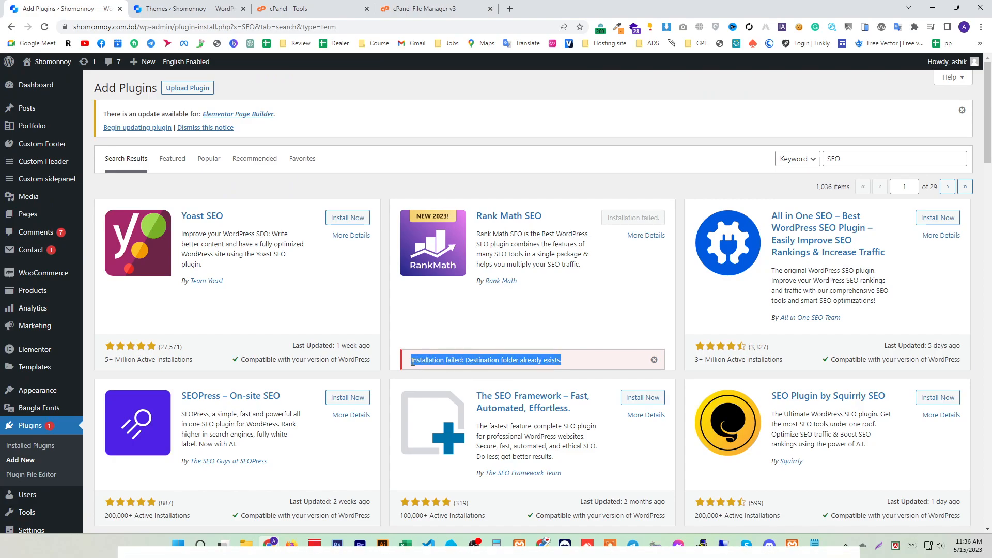
pyautogui.click(425, 8)
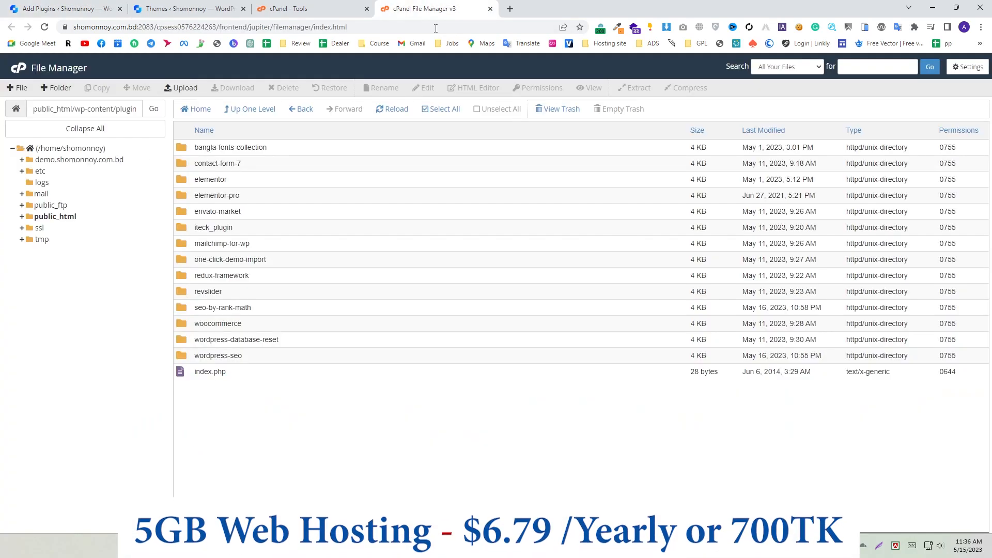
# Return to the Add Plugins page and try to install the Yoast SEO plugin.
pyautogui.click(269, 11)
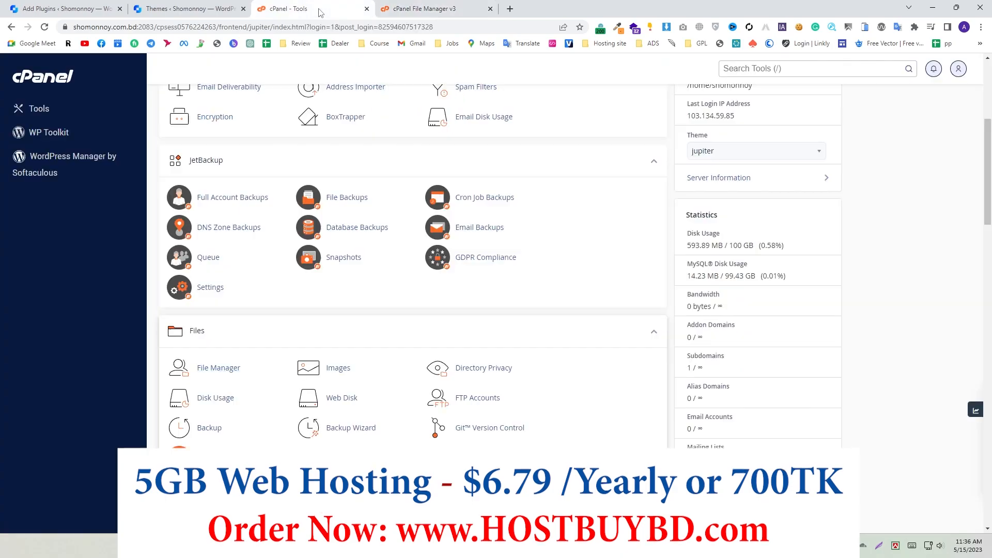
pyautogui.click(186, 8)
pyautogui.click(62, 8)
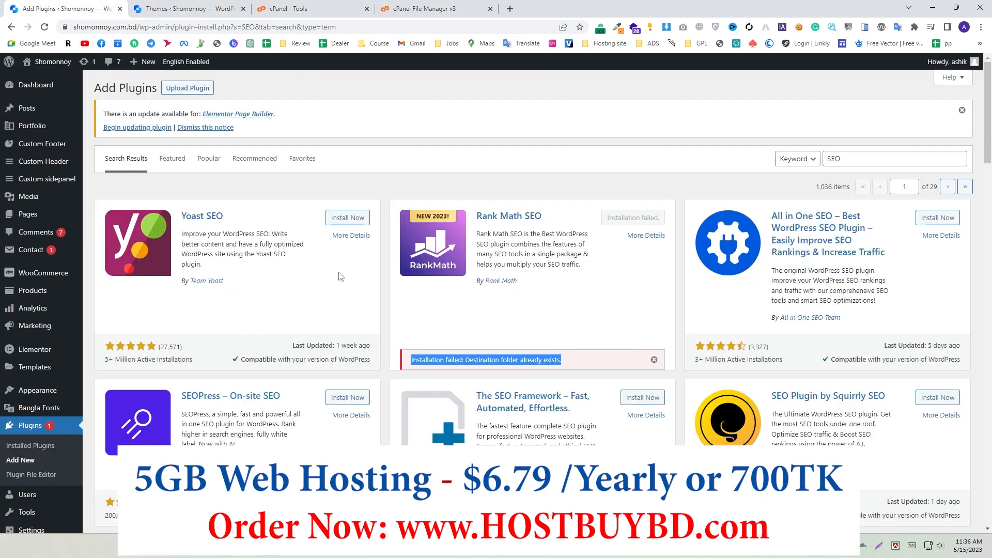
pyautogui.moveTo(224, 216); pyautogui.dragTo(179, 216)
pyautogui.click(343, 220)
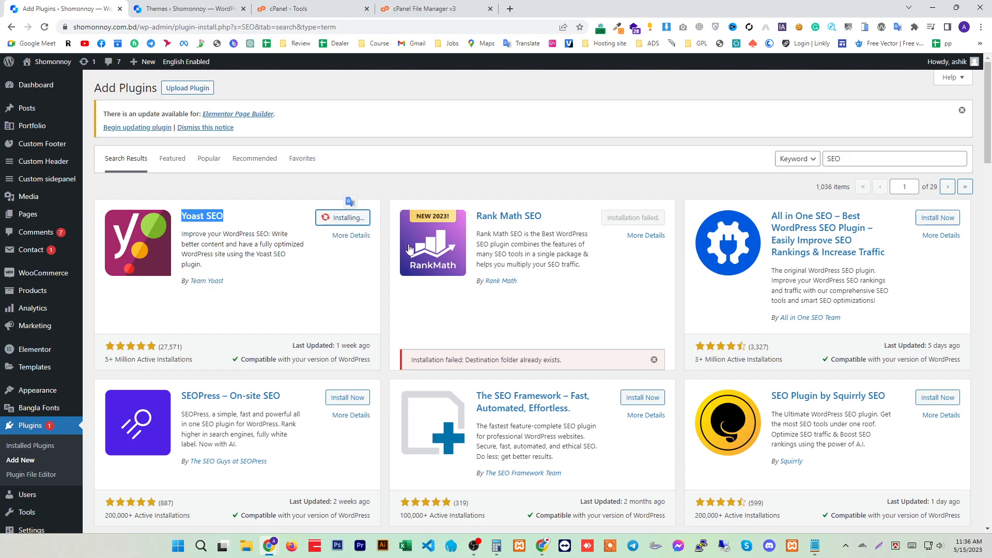
pyautogui.click(331, 294)
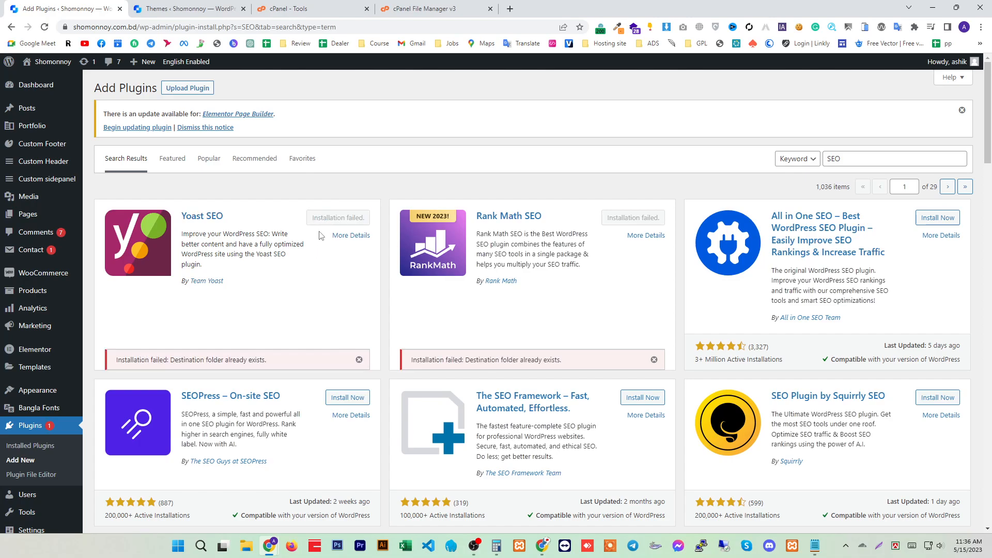
# Switch to the File Manager and locate the wordpress-seo and seo-by-rank-math folders inside wp-content/plugins.
pyautogui.click(435, 8)
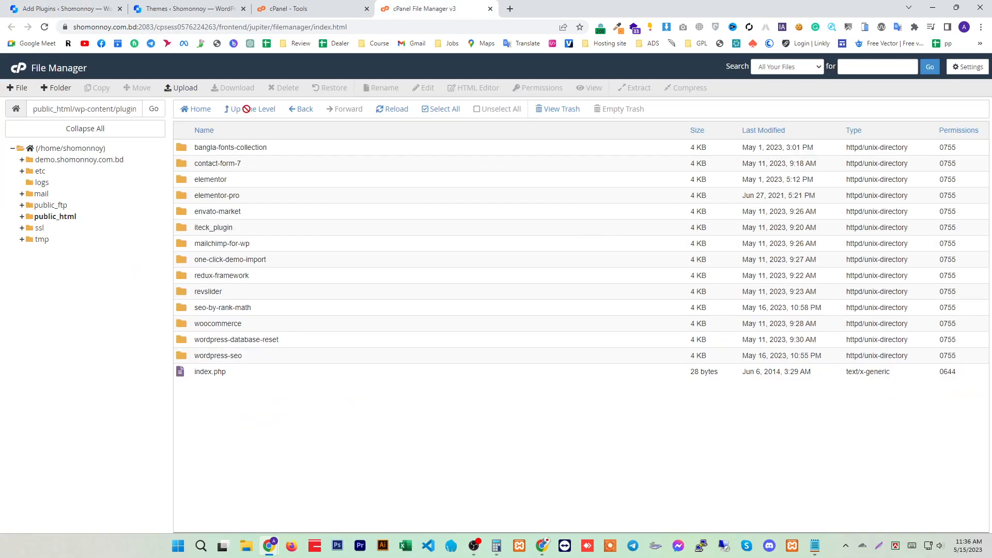
pyautogui.doubleClick(119, 109)
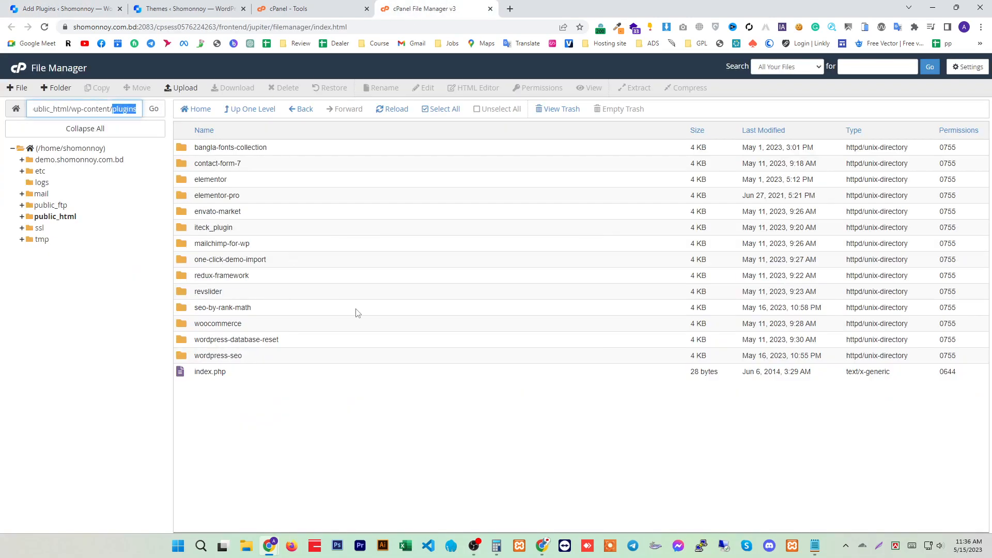
pyautogui.click(333, 414)
pyautogui.click(252, 361)
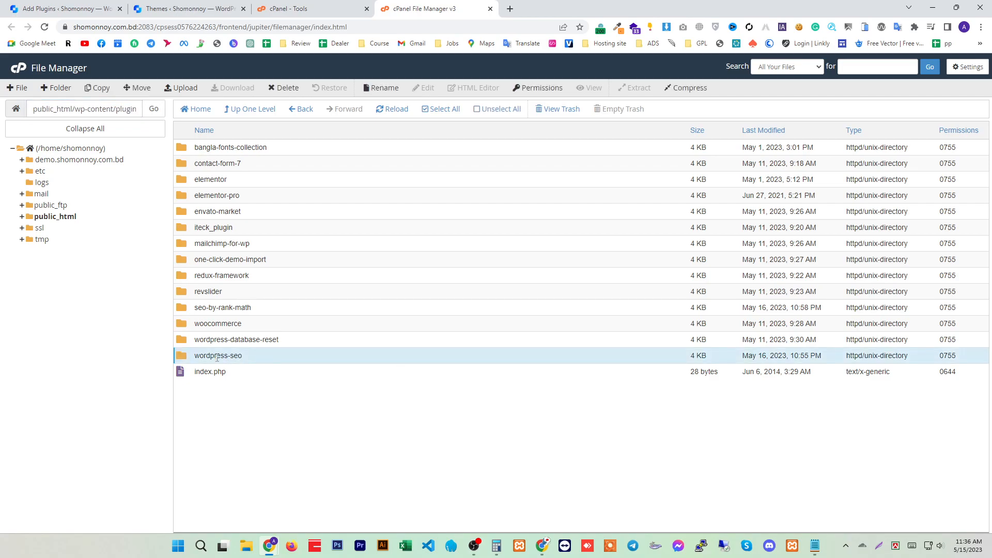
pyautogui.click(222, 308)
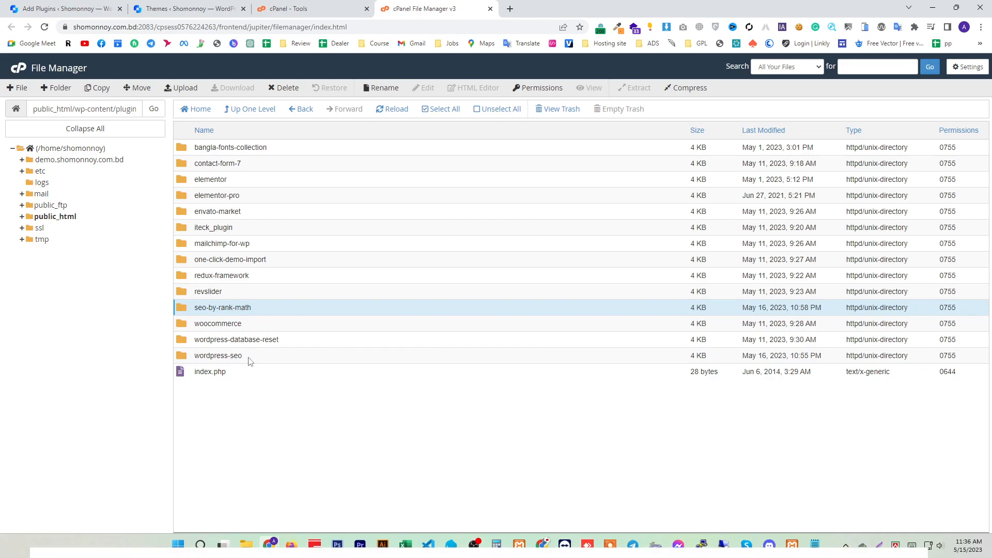
pyautogui.click(250, 361)
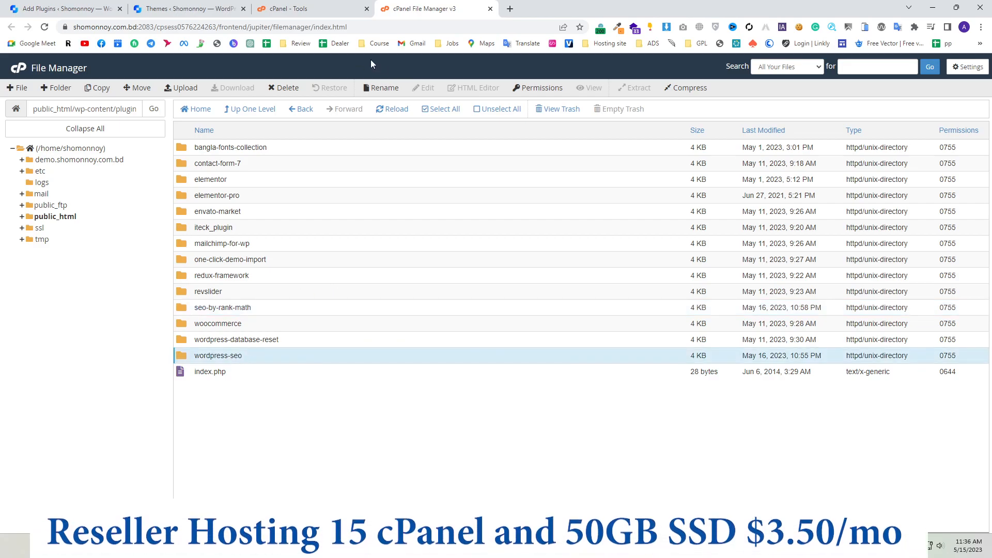
# Compare the Yoast SEO and Rank Math SEO names on the Add Plugins page with the folder names in the File Manager.
pyautogui.click(183, 9)
pyautogui.click(85, 6)
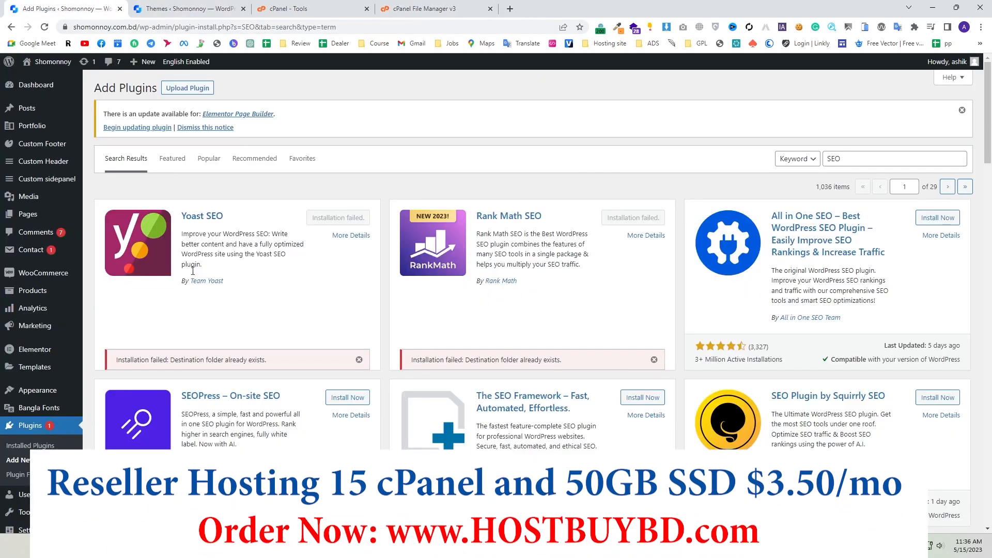
pyautogui.moveTo(223, 216); pyautogui.dragTo(418, 4)
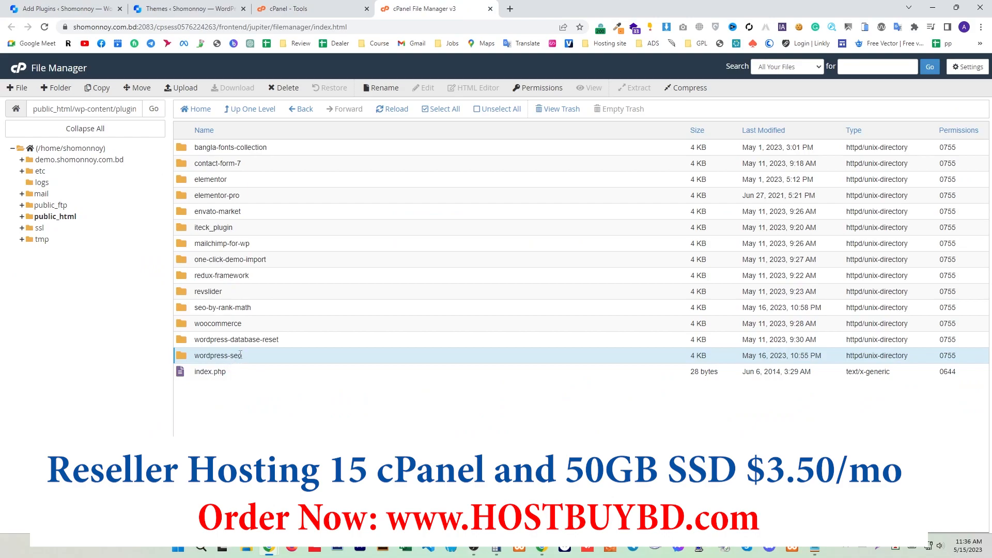
pyautogui.click(217, 307)
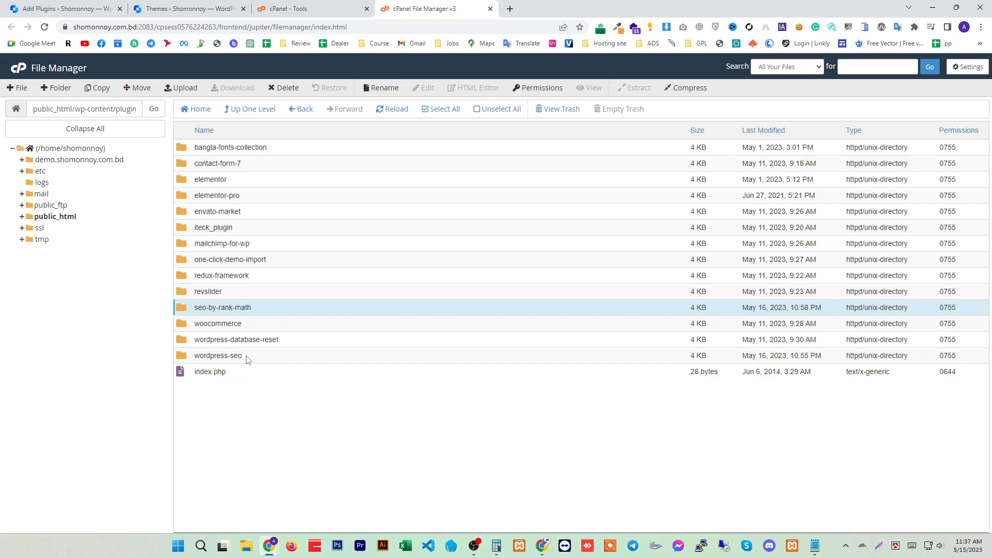
# Copy the Yoast SEO plugin name, find the plugin in the wordpress.org directory in a new tab, and download its ZIP file.
pyautogui.click(79, 5)
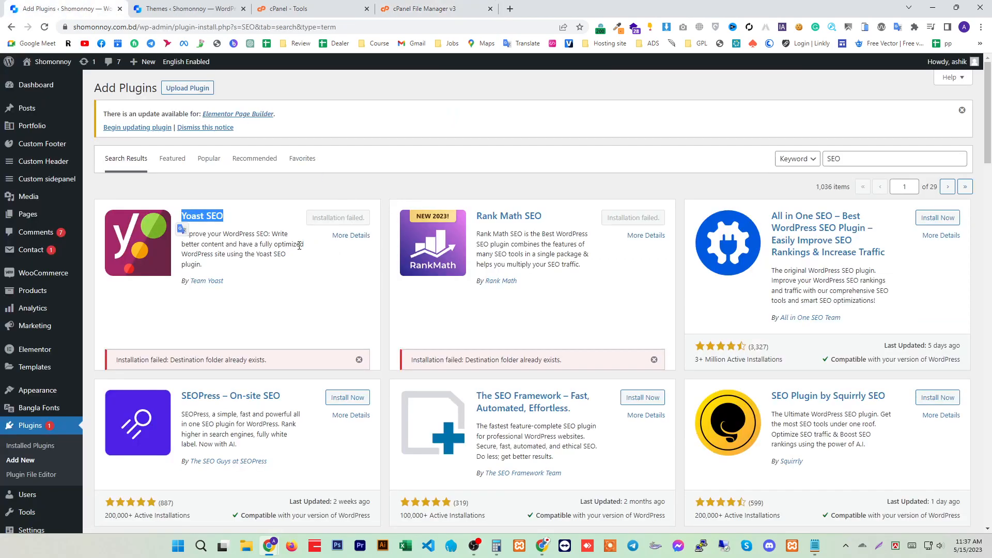
pyautogui.click(238, 214)
pyautogui.click(511, 9)
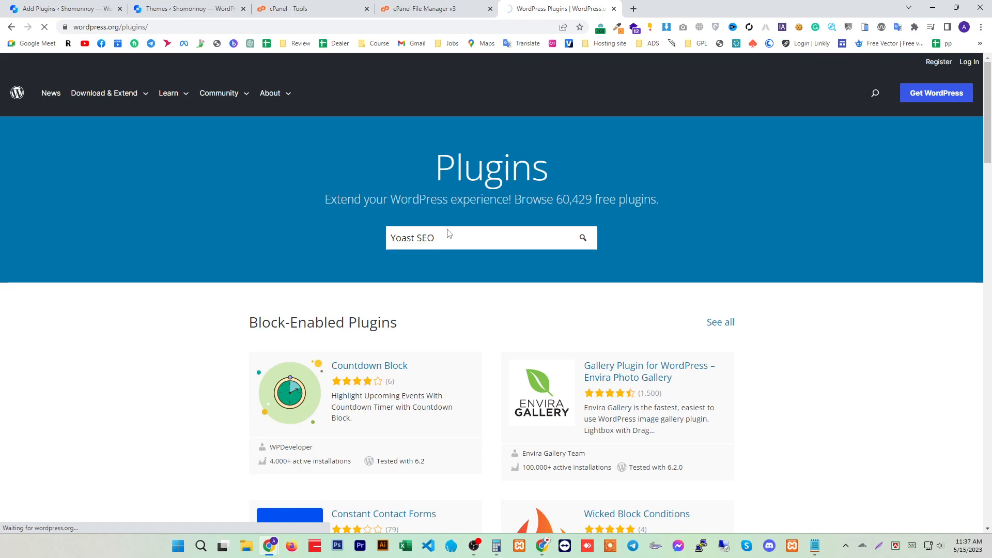
pyautogui.click(368, 225)
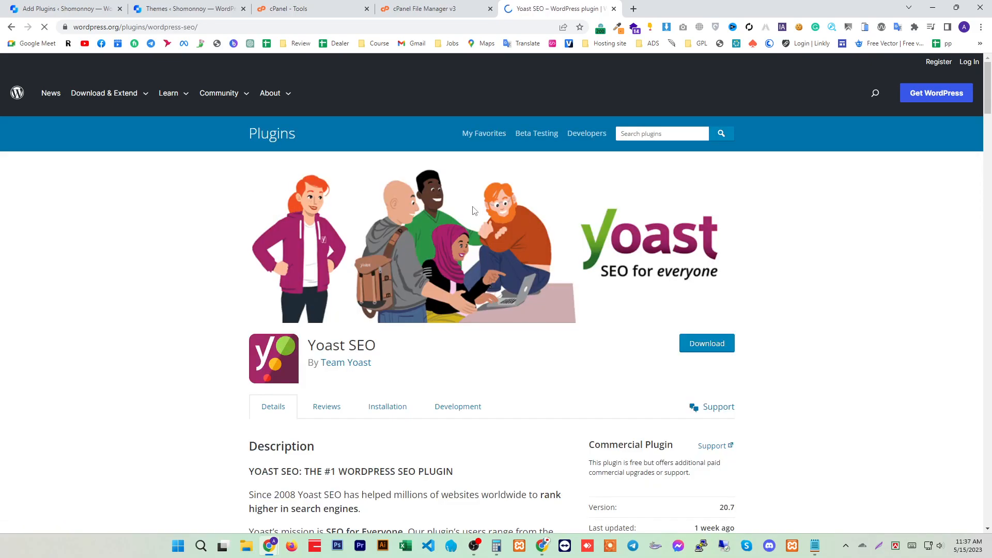
pyautogui.click(716, 345)
pyautogui.click(493, 317)
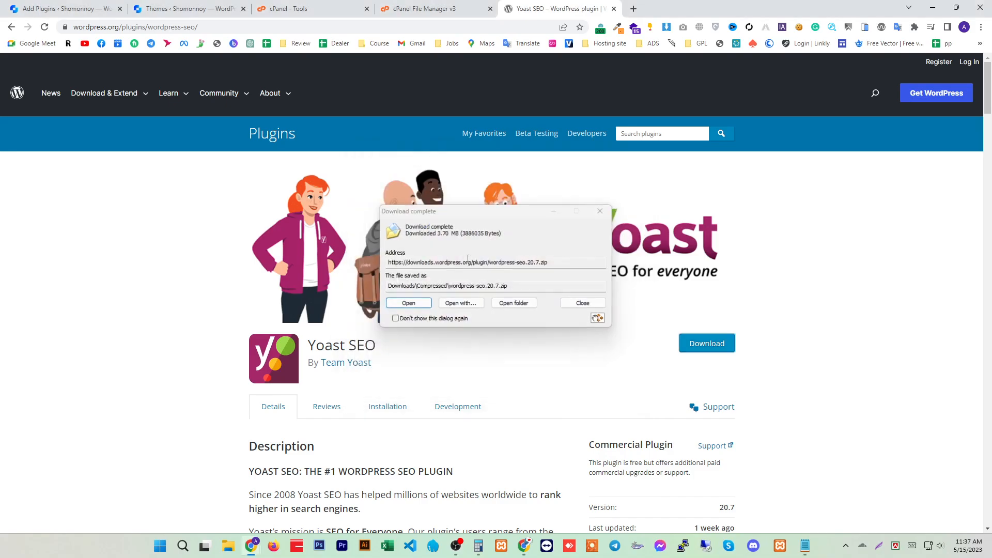
# Open the downloaded wordpress-seo.20.7.zip archive, check the name of the folder inside, and close the archive.
pyautogui.click(413, 304)
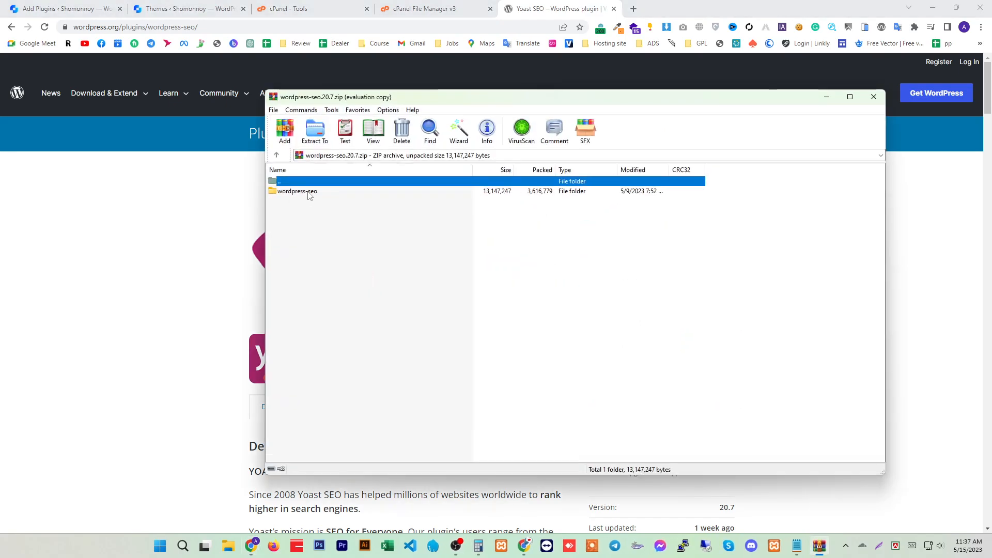
pyautogui.click(310, 192)
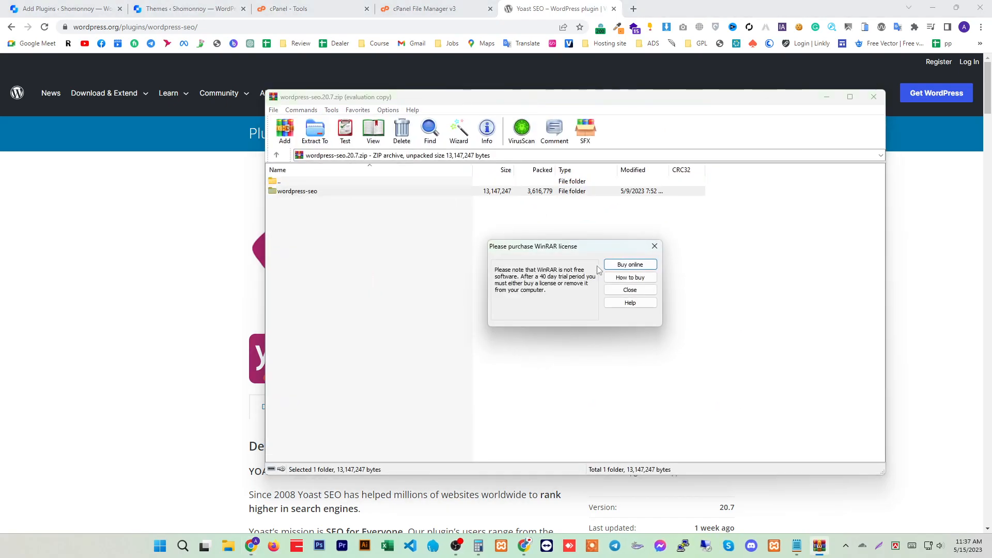
pyautogui.click(619, 287)
pyautogui.click(873, 97)
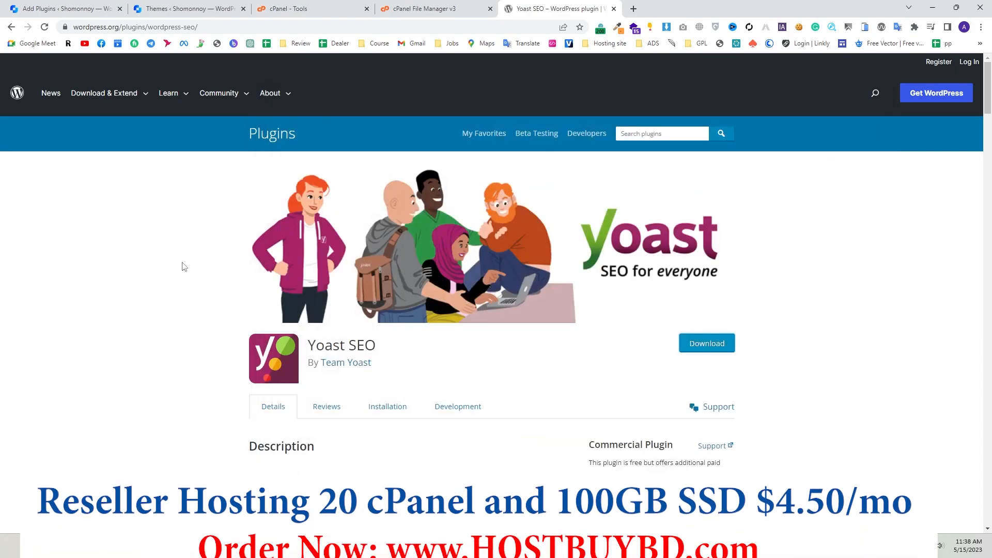
# Move the seo-by-rank-math and wordpress-seo folders in the File Manager's plugins directory to the trash.
pyautogui.click(393, 9)
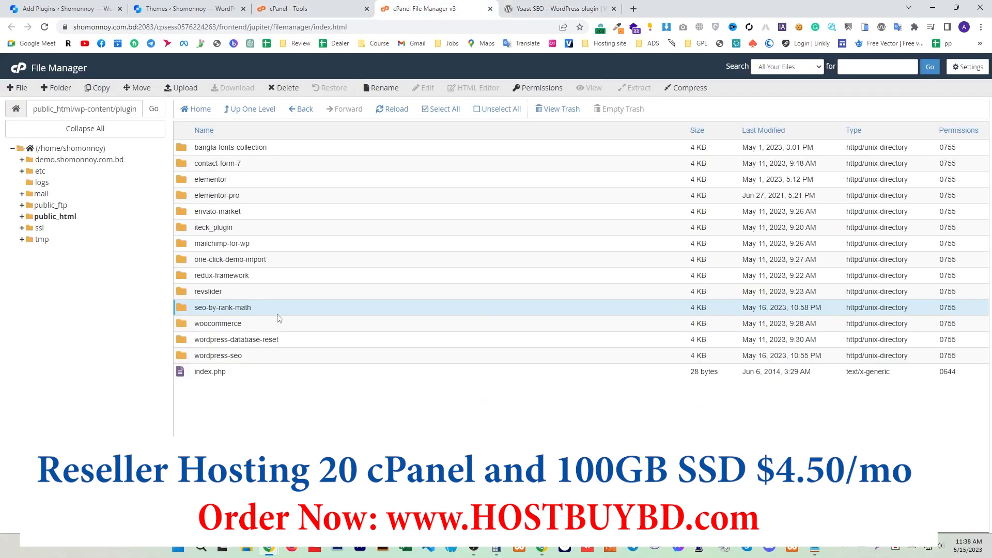
pyautogui.keyDown('ctrl'); pyautogui.click(263, 358); pyautogui.keyUp('ctrl')
pyautogui.rightClick(279, 308)
pyautogui.click(315, 381)
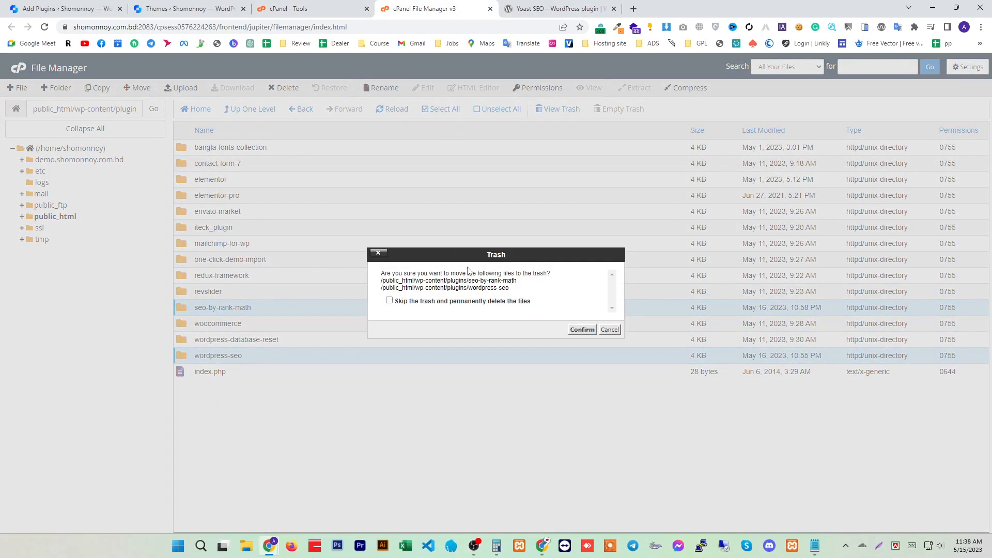
pyautogui.click(574, 330)
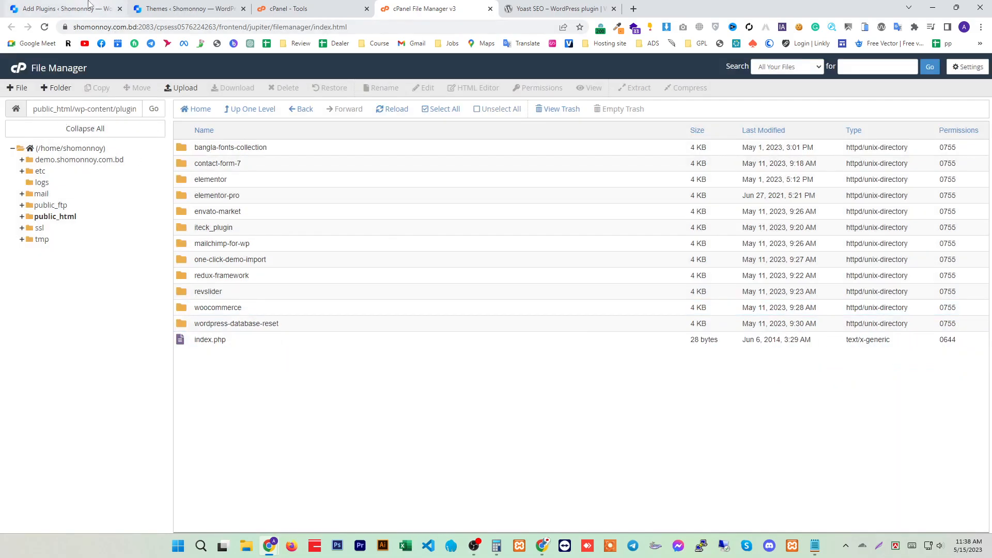
# Reload the Add Plugins page and install the Rank Math SEO and Yoast SEO plugins.
pyautogui.click(62, 8)
pyautogui.click(45, 27)
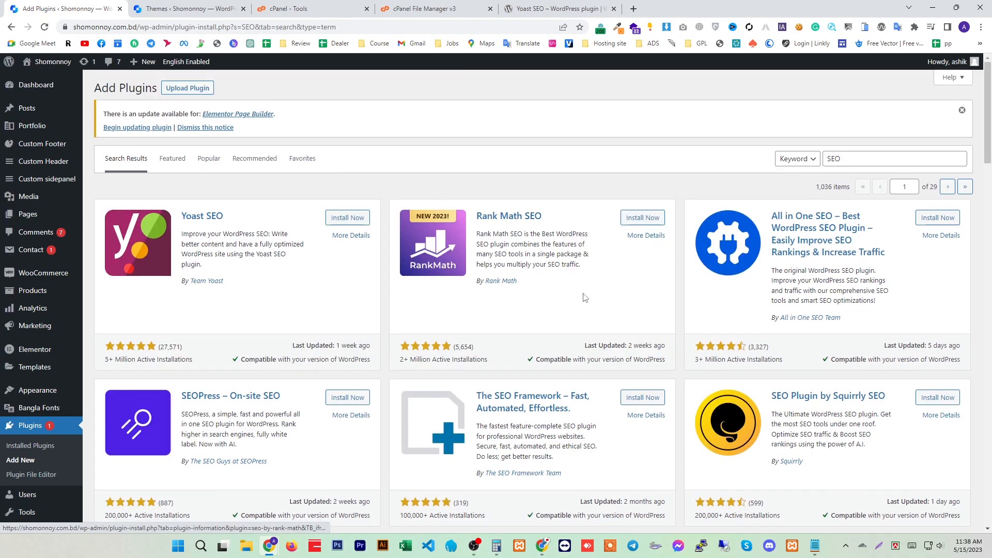
pyautogui.click(643, 219)
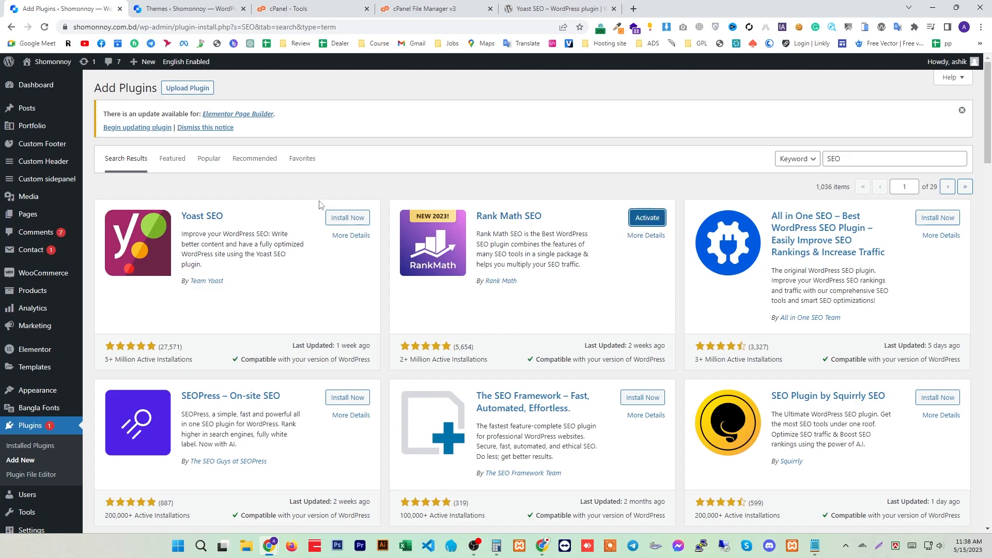
pyautogui.click(347, 218)
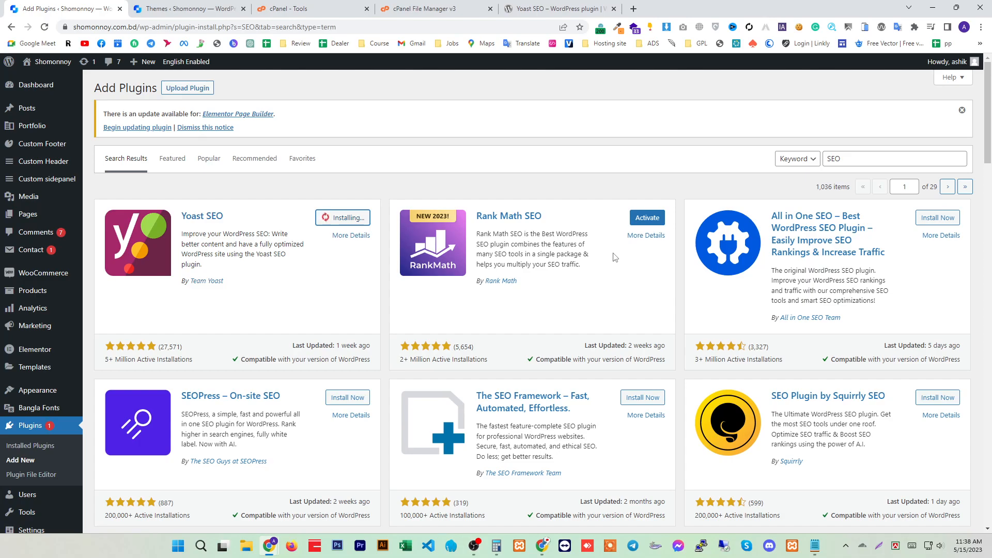
# Activate the Rank Math SEO plugin and skip the account connection to reach its setup wizard.
pyautogui.click(654, 220)
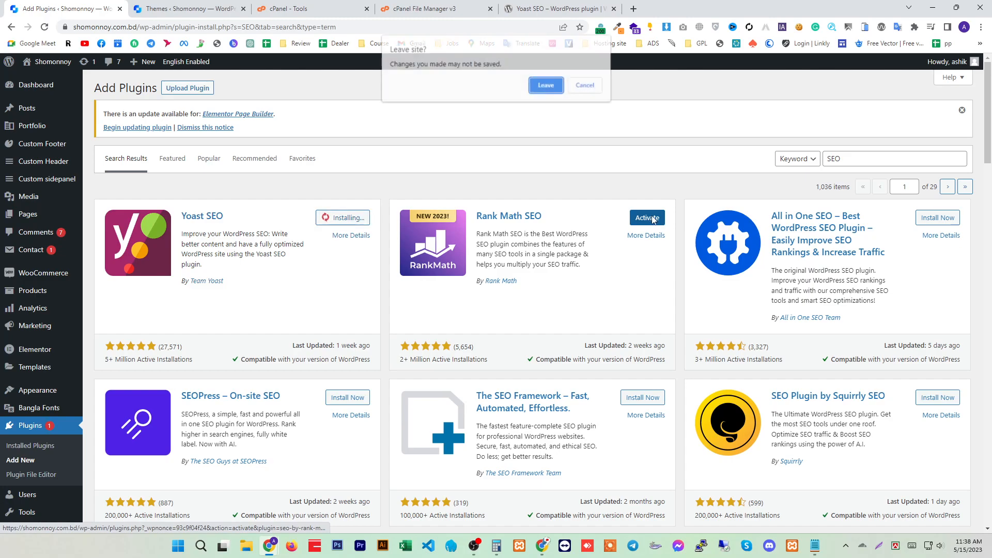
pyautogui.click(586, 84)
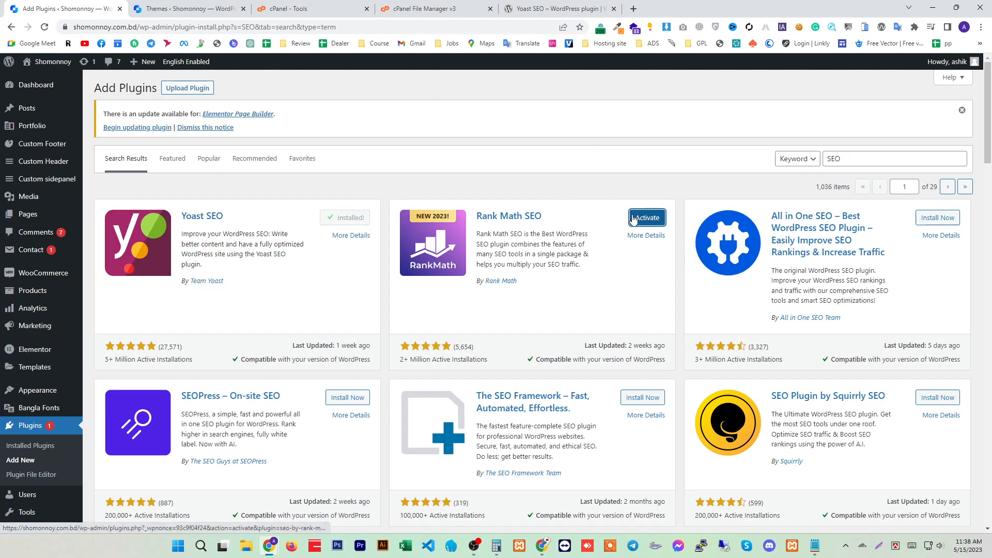
pyautogui.click(645, 218)
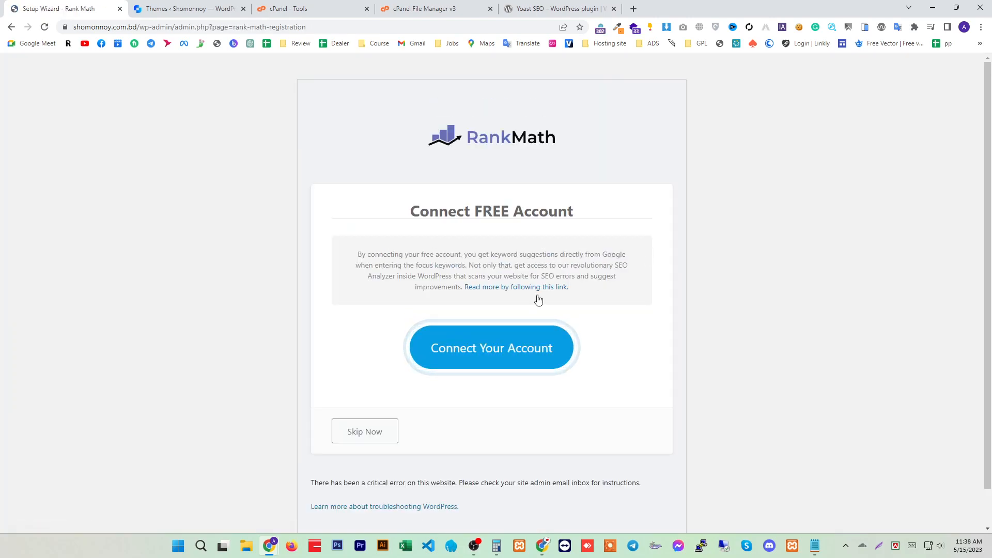
pyautogui.click(365, 431)
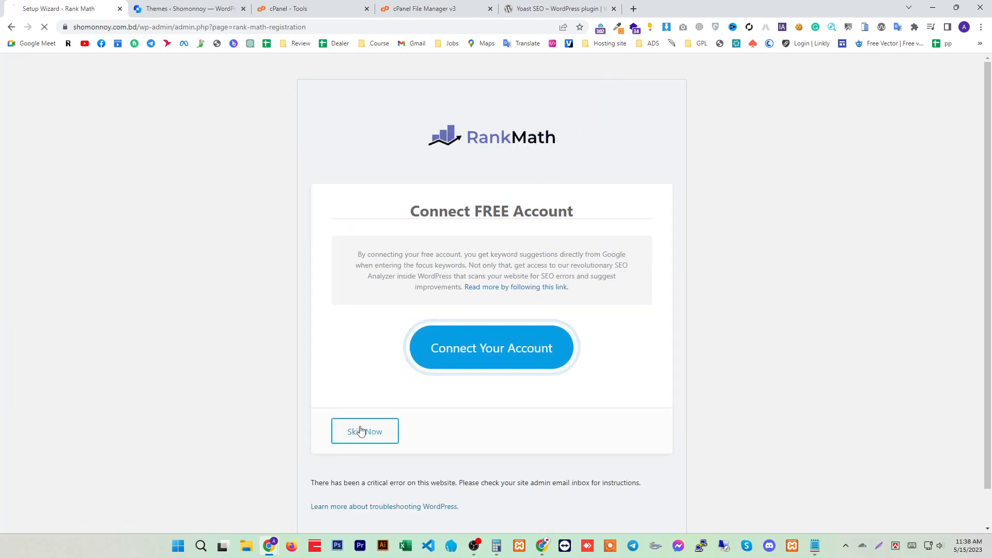
pyautogui.scroll(4, 287, 376)
pyautogui.scroll(-4, 296, 375)
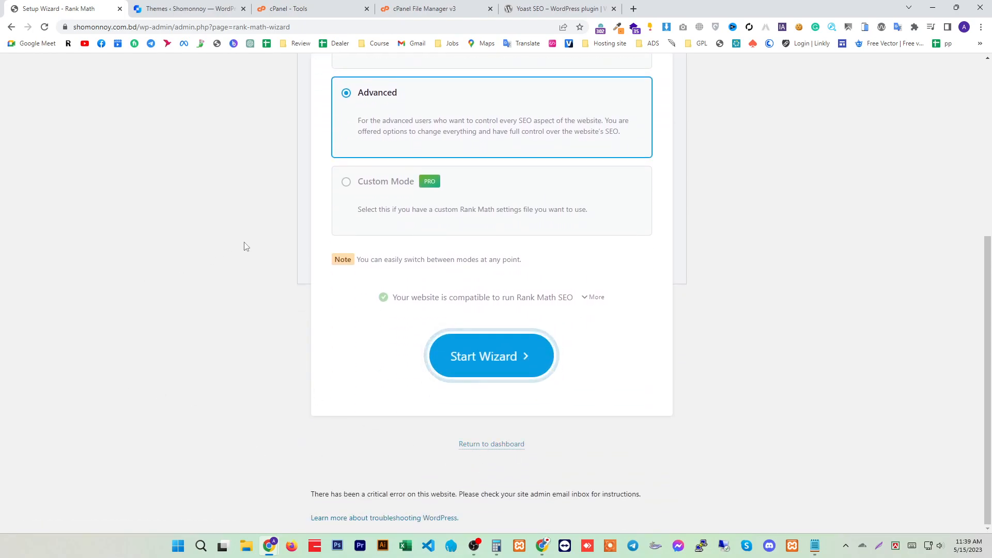
pyautogui.scroll(5, 232, 259)
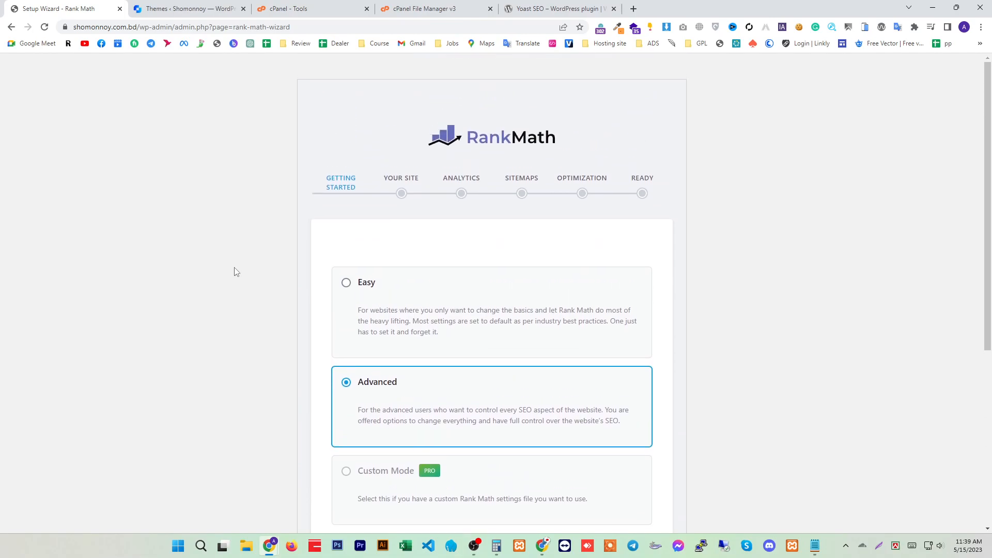